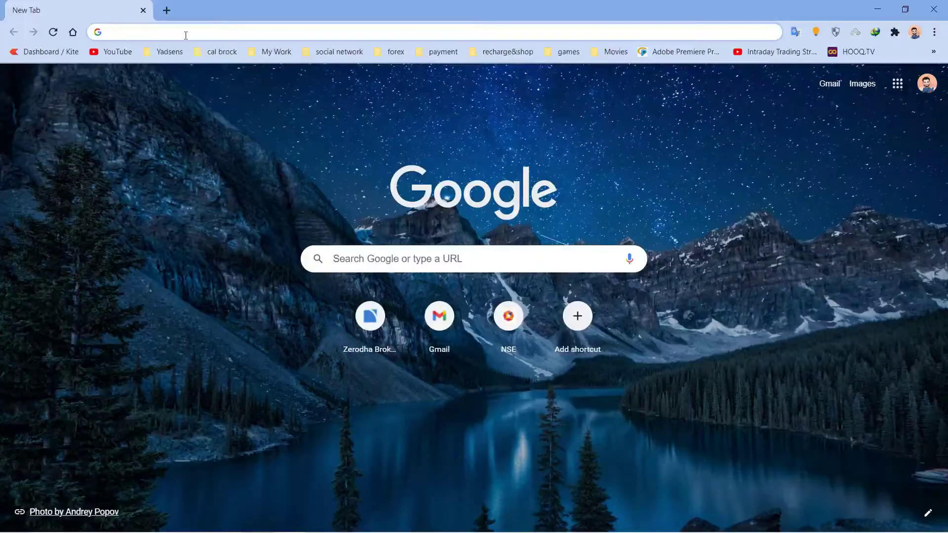
- Search Google for 'hwinfo' and open the official hwinfo.com home page
text(hwinfo)
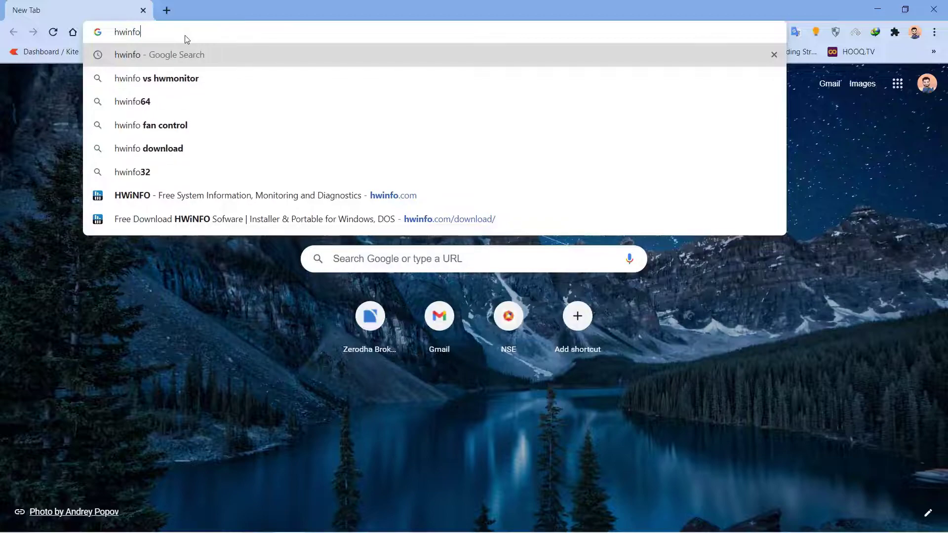
key(Return)
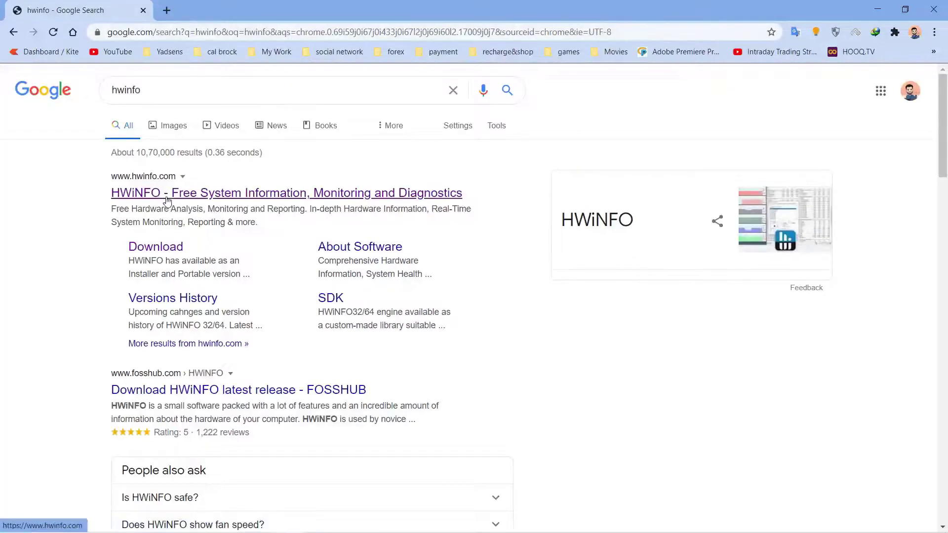
click(136, 198)
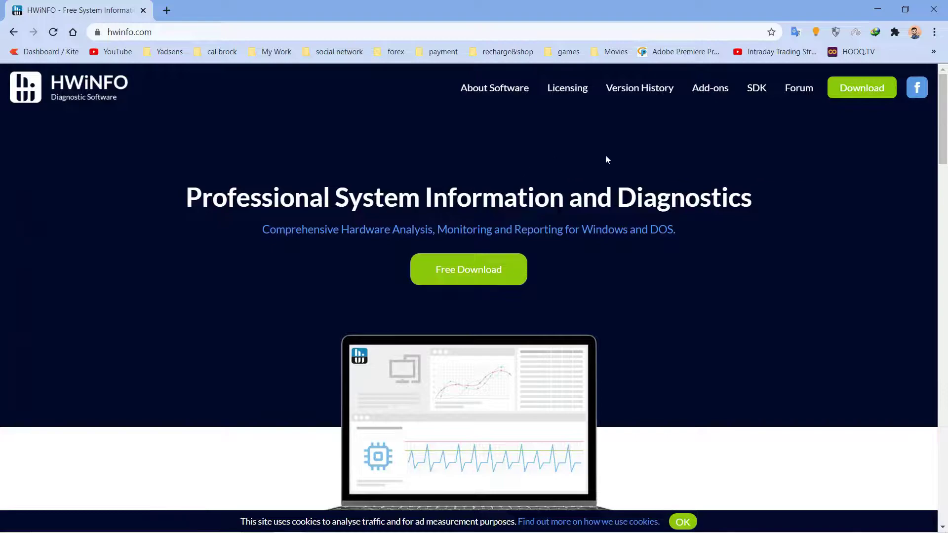
scroll(592, 163, down, 3)
scroll(576, 198, up, 3)
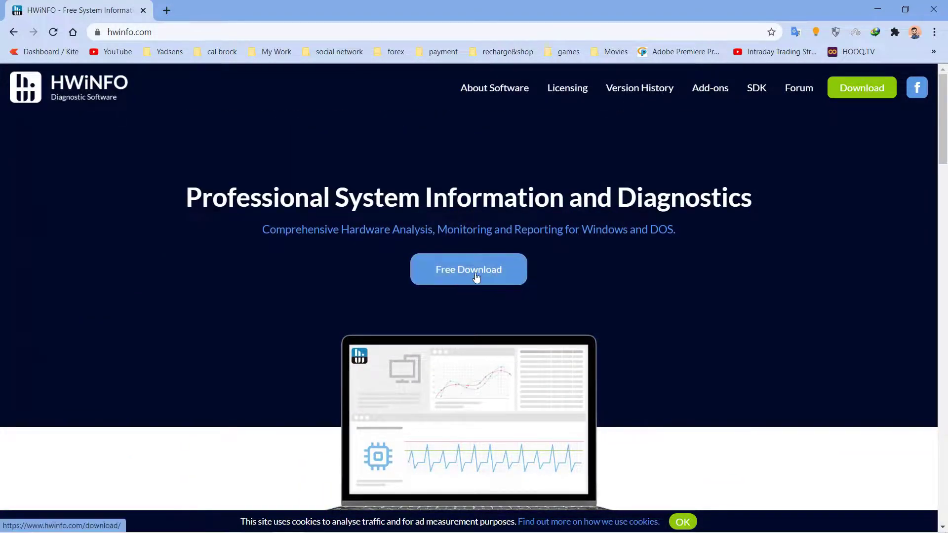
- Request the hwi_700.exe Windows installer from the Local (U.S.) mirror, then cancel the IDM prompt
click(474, 275)
scroll(324, 266, down, 3)
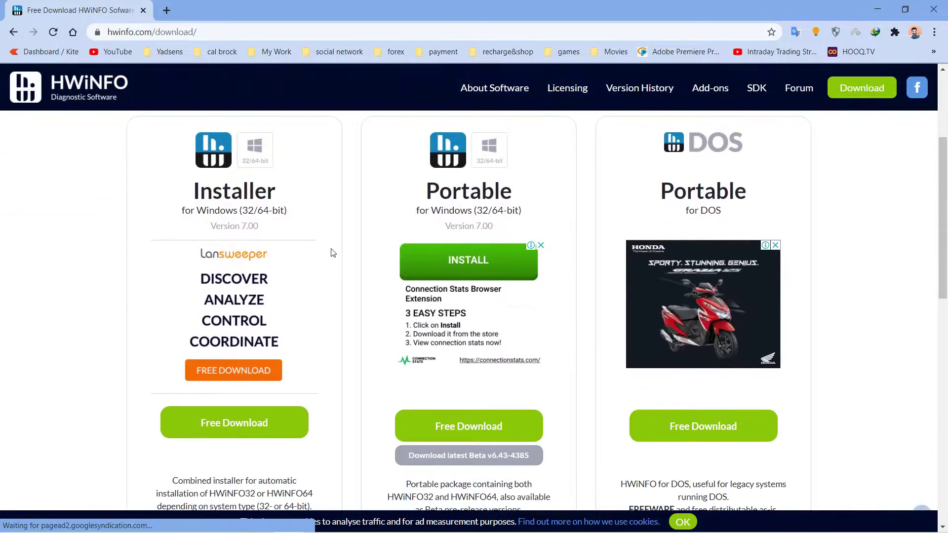
drag(194, 158, 292, 220)
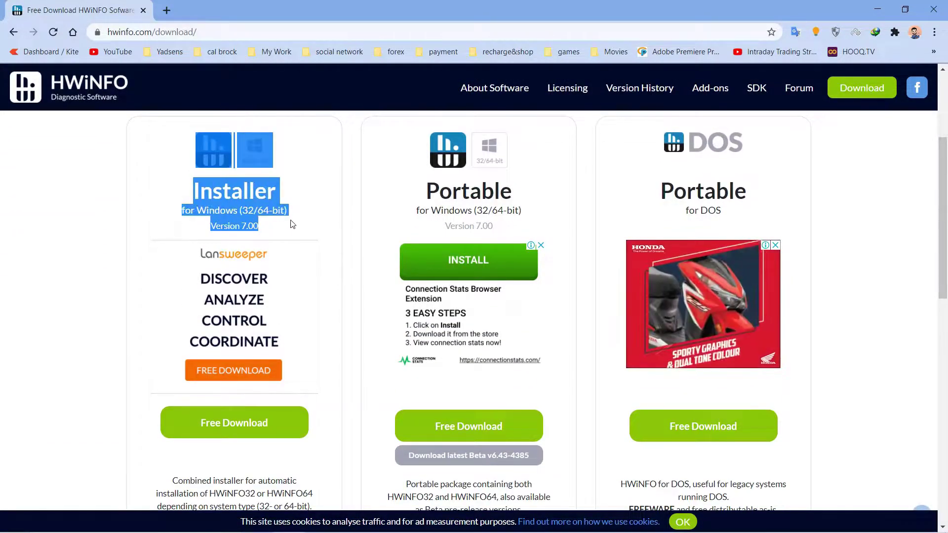
click(296, 198)
scroll(176, 175, up, 1)
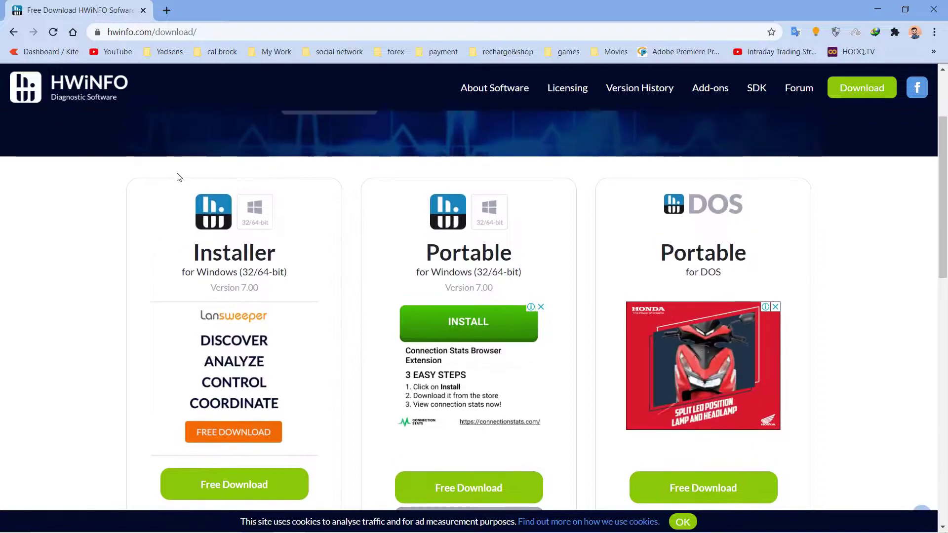
scroll(178, 183, down, 1)
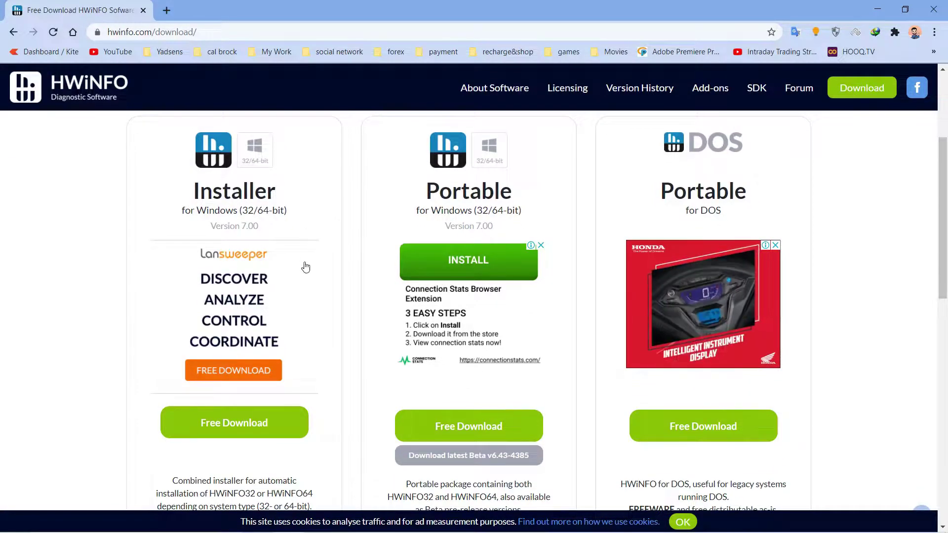
scroll(223, 351, down, 1)
mouse_move(224, 351)
scroll(215, 352, down, 2)
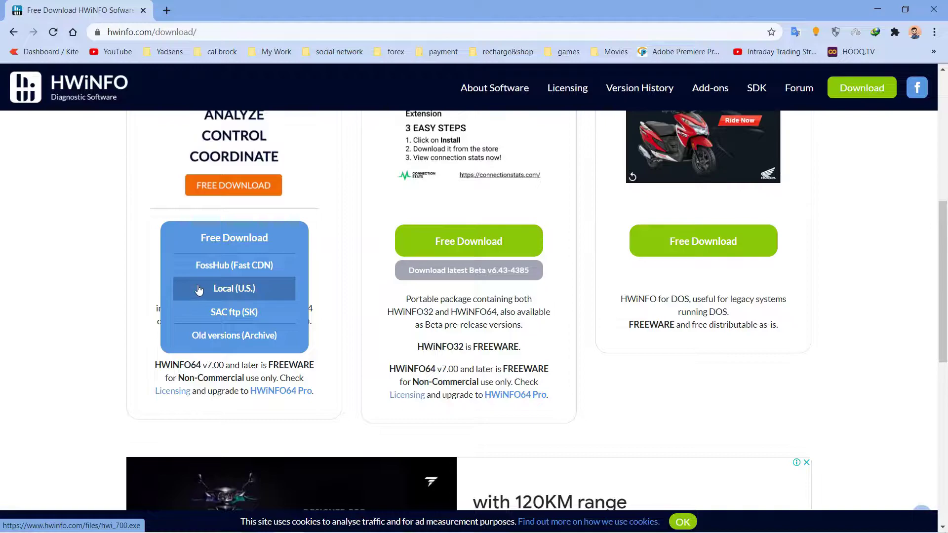
click(248, 292)
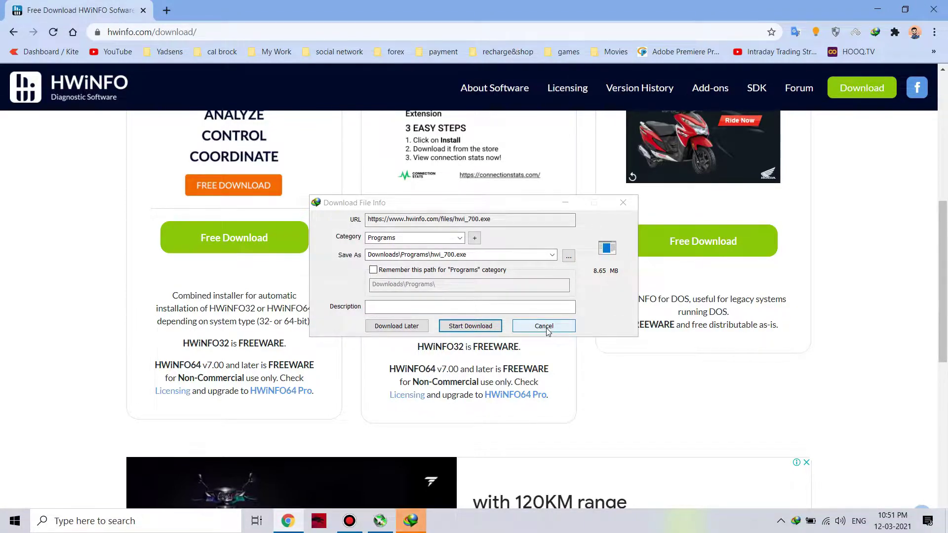
click(545, 326)
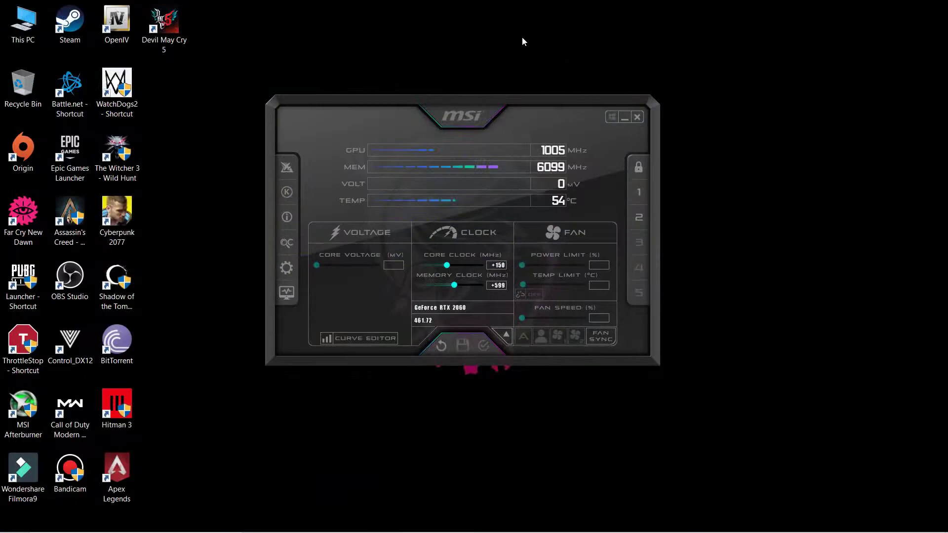
- Refresh the desktop and shift the Afterburner window slightly right
right_click(522, 38)
click(546, 77)
mouse_move(477, 107)
mouse_down()
mouse_move(489, 105)
mouse_move(482, 119)
mouse_up()
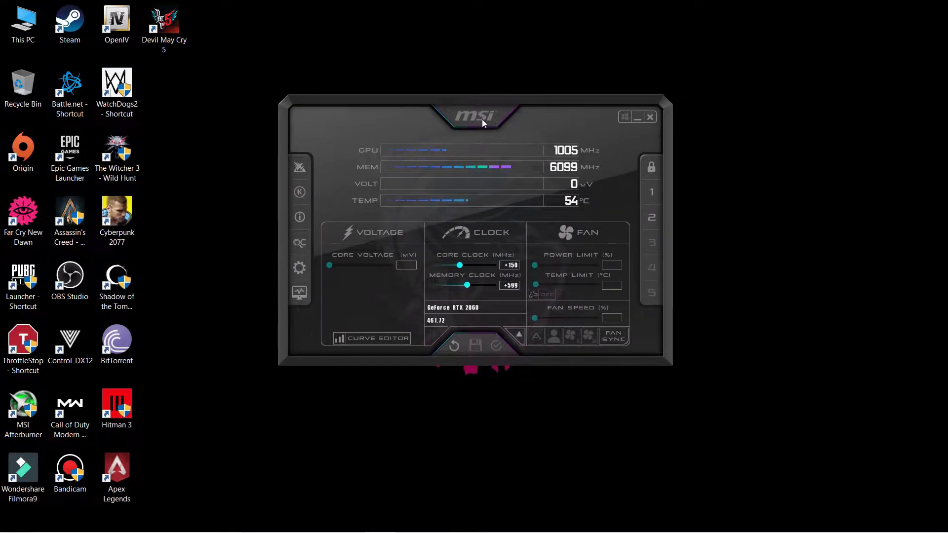
- Quit the running HWiNFO from the system tray and reposition the HWiNFO64 start-up dialog
click(796, 521)
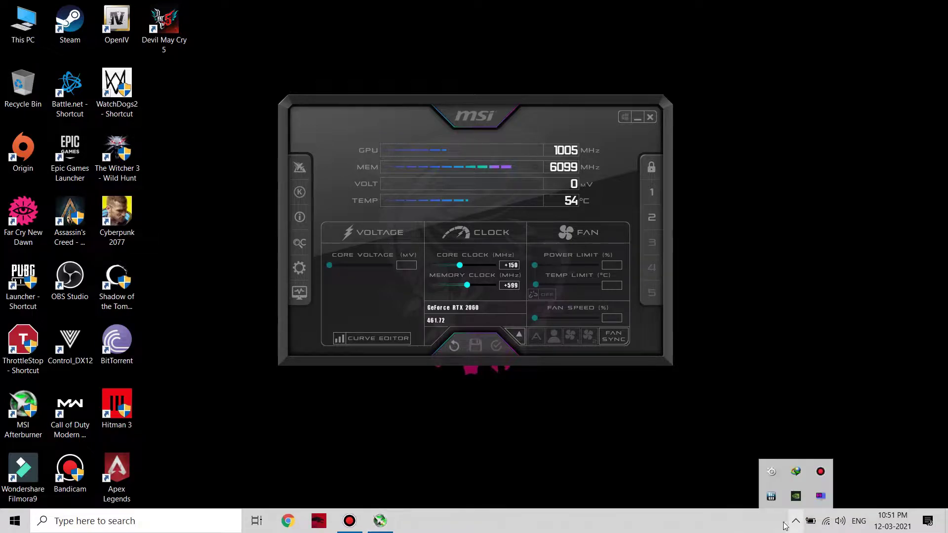
right_click(773, 498)
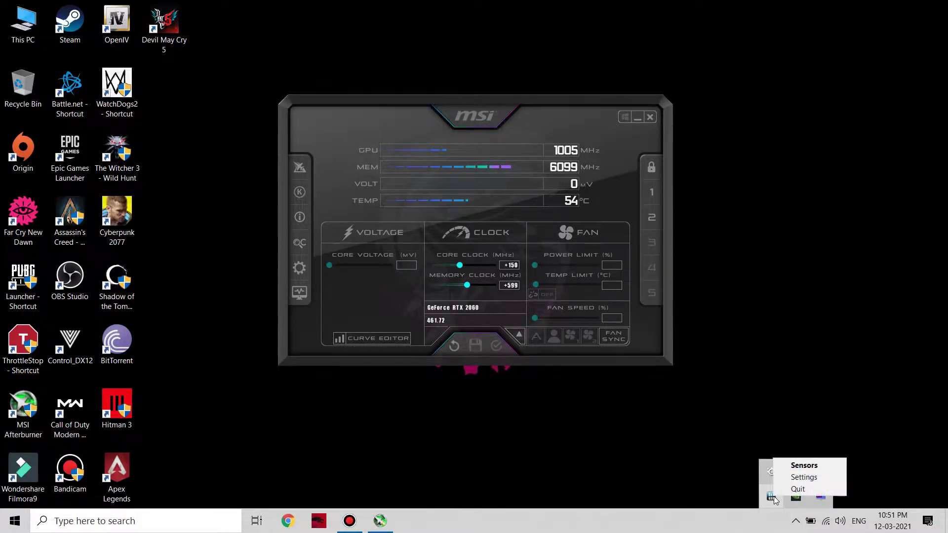
click(785, 492)
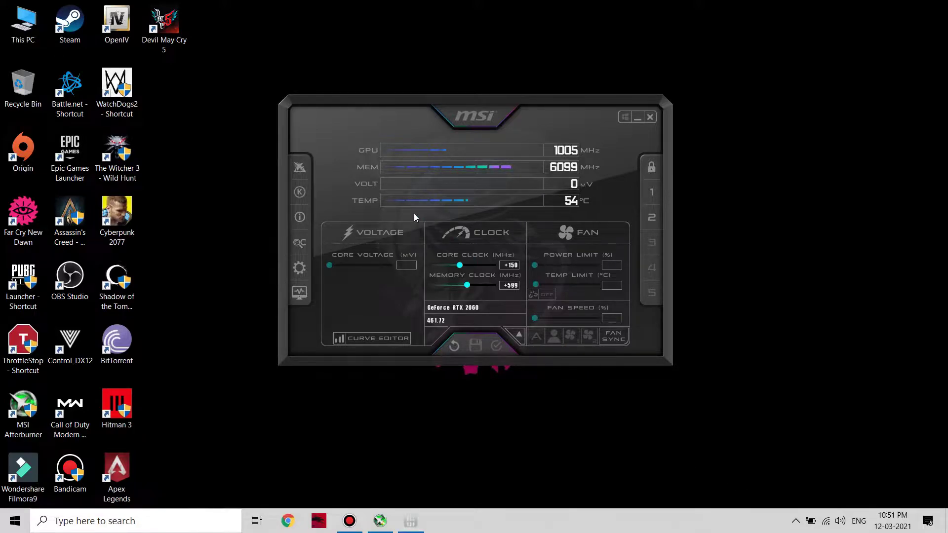
drag(485, 239, 474, 215)
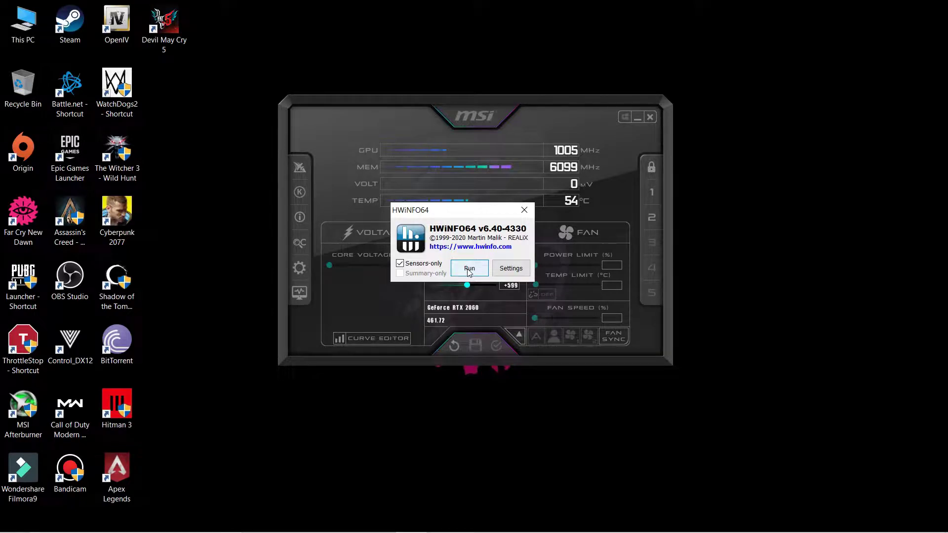
- Launch HWiNFO64 with Sensors-only mode ticked
click(400, 265)
click(401, 264)
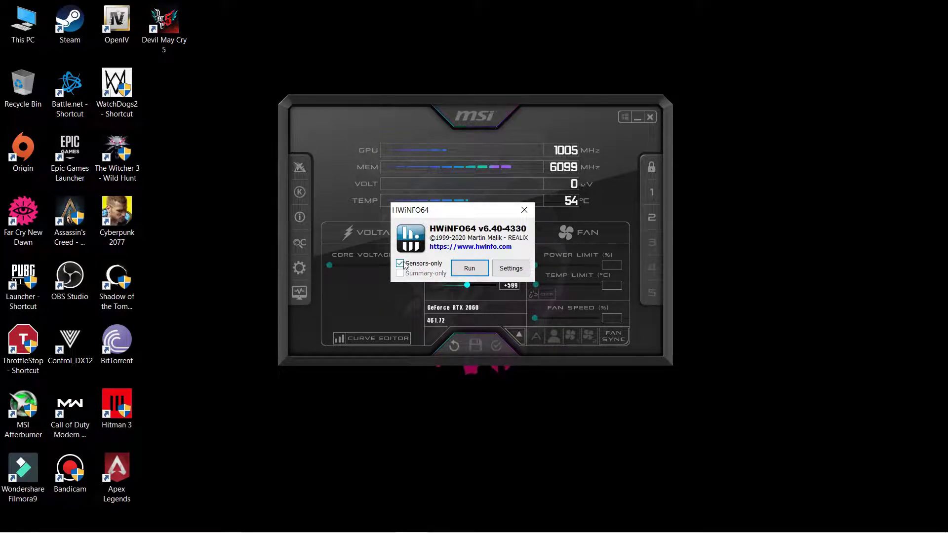
click(466, 271)
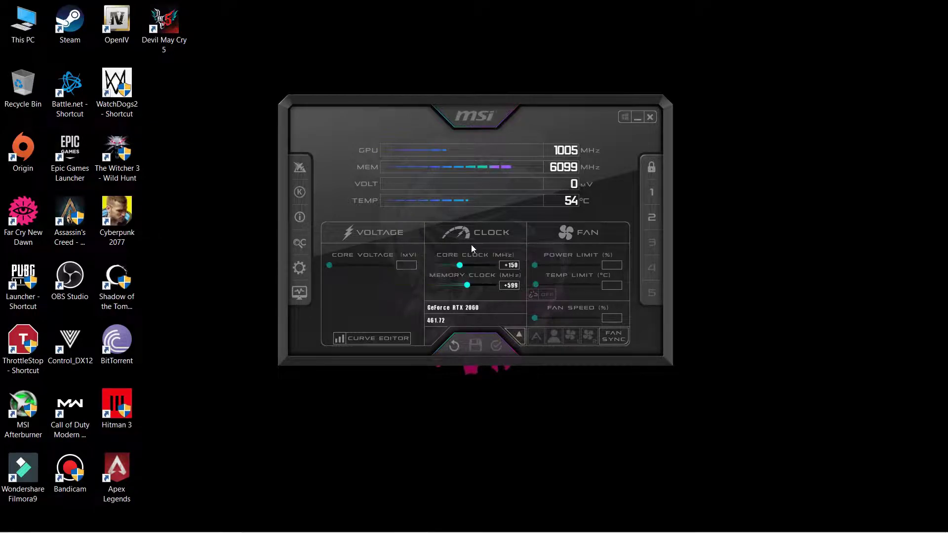
- Review the Core 0 Clock readings in Sensor Status, then minimize the sensor window
drag(494, 48, 509, 51)
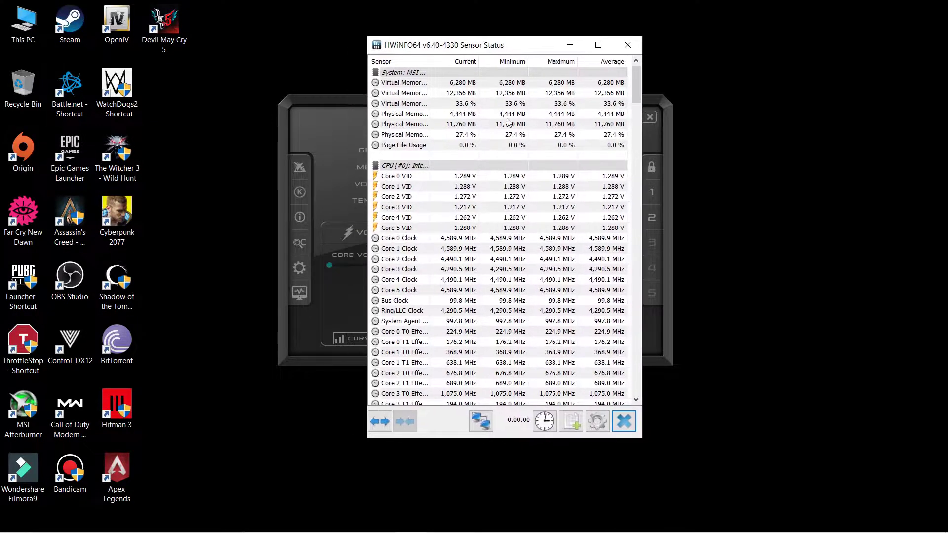
scroll(414, 178, down, 3)
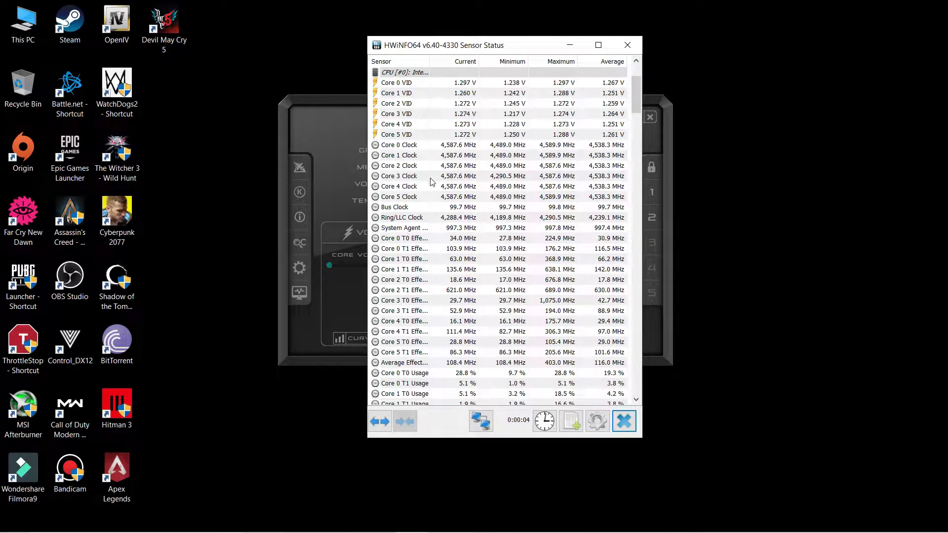
scroll(432, 183, down, 19)
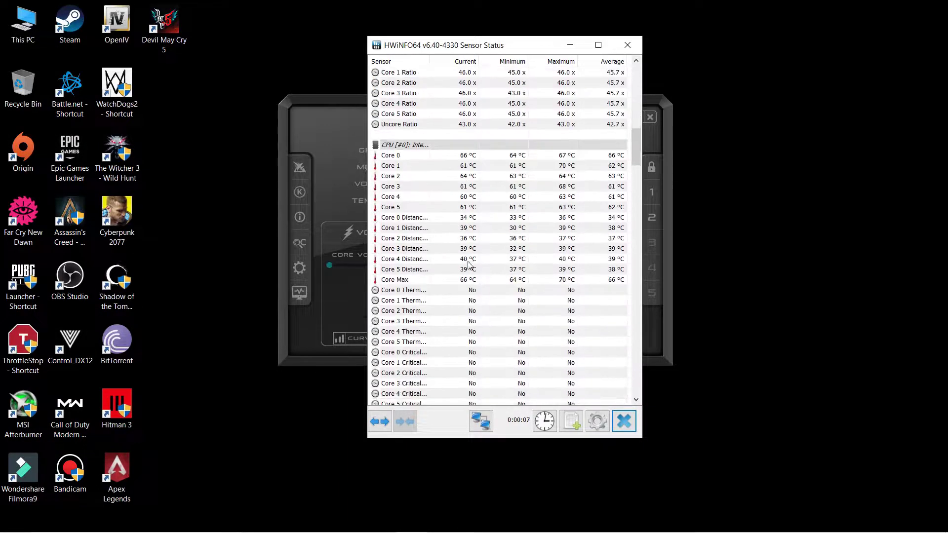
scroll(468, 265, down, 4)
scroll(537, 91, up, 10)
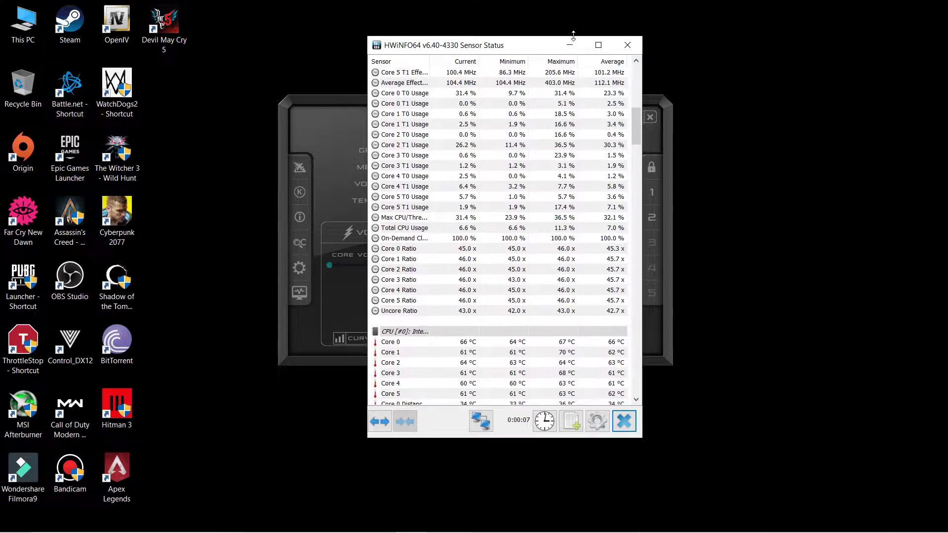
click(570, 45)
mouse_move(493, 105)
mouse_down()
mouse_move(514, 90)
mouse_move(500, 106)
mouse_up()
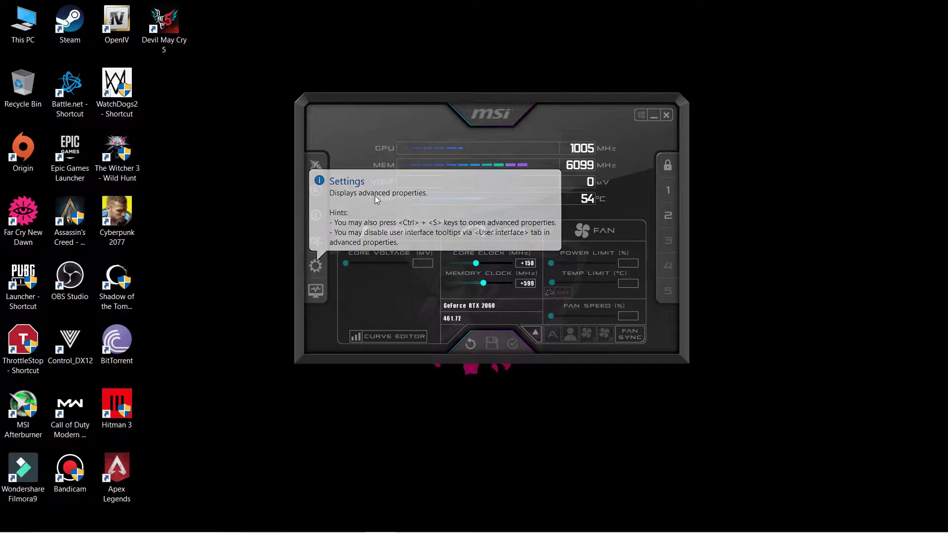
- Open Afterburner's properties from the gear icon and switch to the Monitoring tab
drag(472, 113, 457, 107)
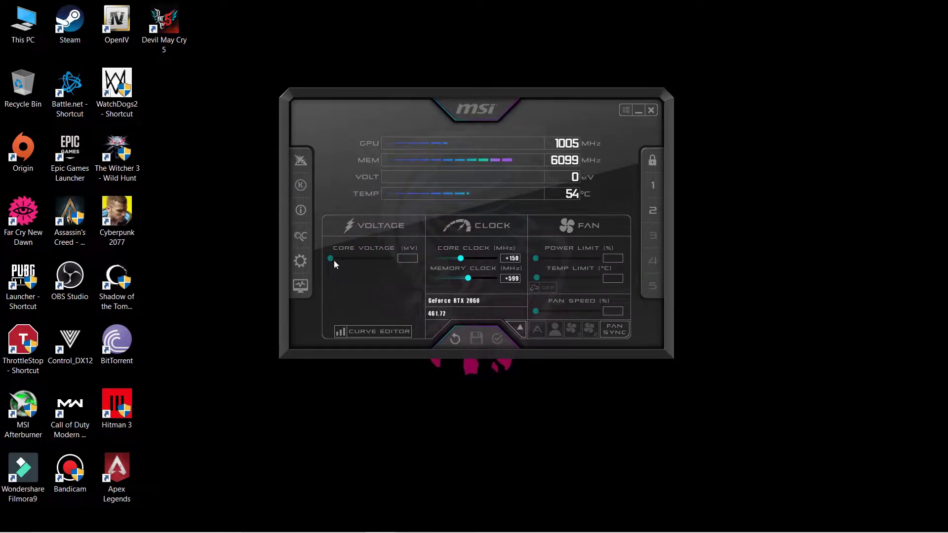
click(298, 259)
drag(423, 74, 460, 60)
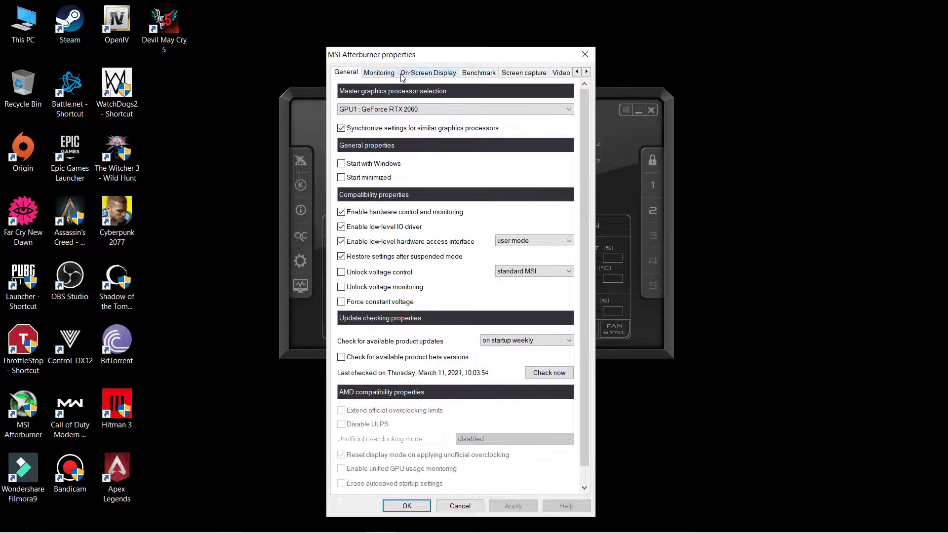
click(390, 78)
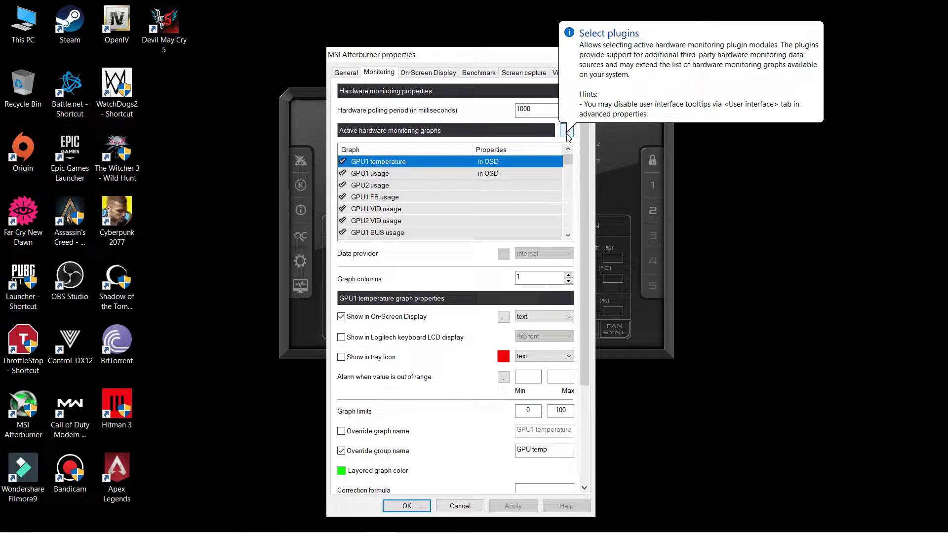
- Open the HwInfo.dll plugin's setup and bring up its Add new data source(s) list
click(566, 132)
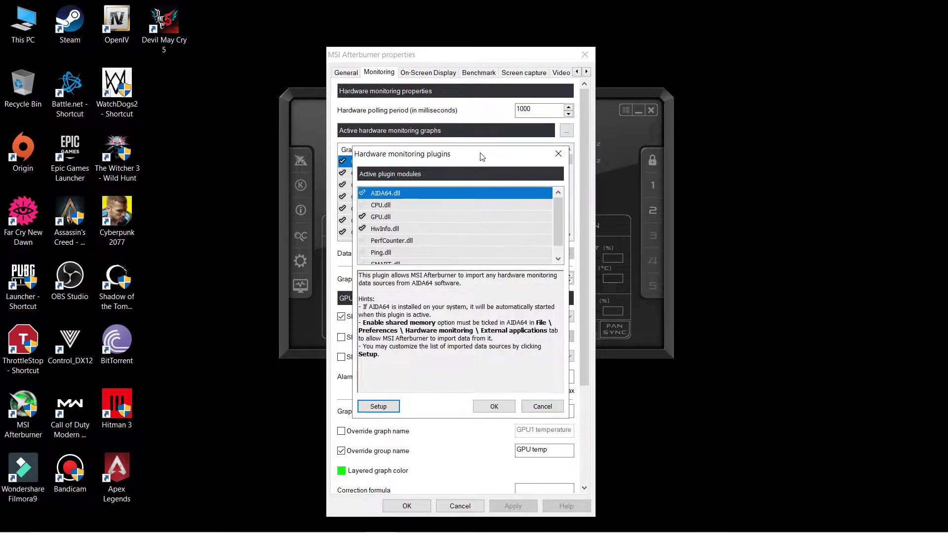
drag(481, 155, 491, 138)
click(402, 211)
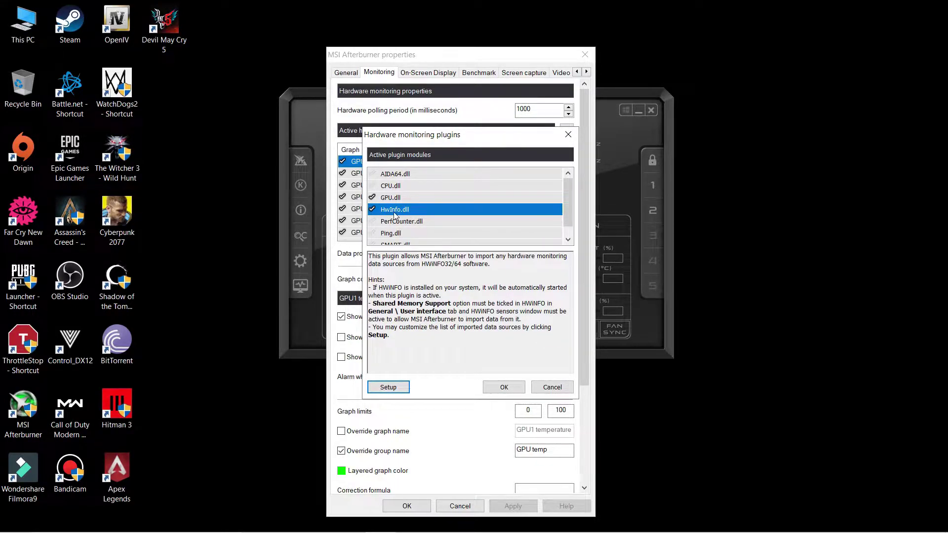
click(389, 388)
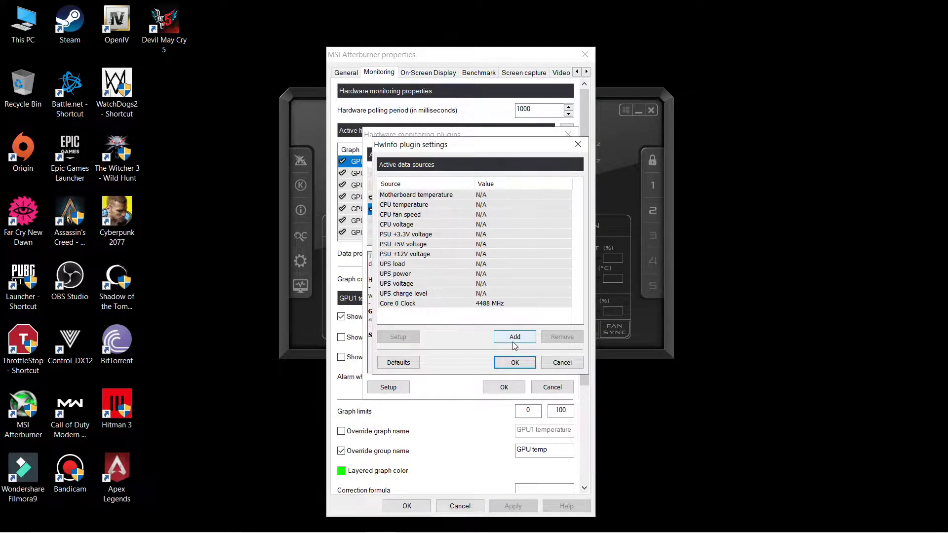
click(413, 304)
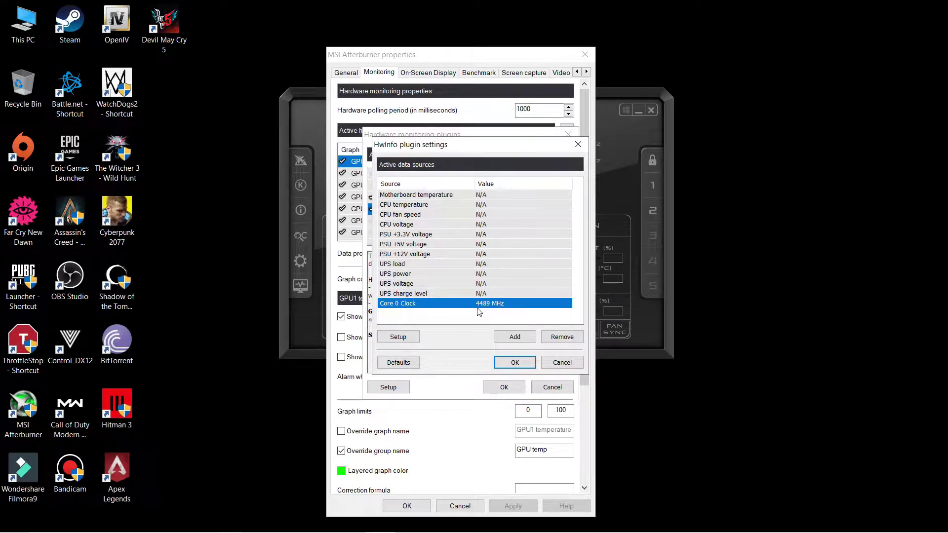
click(515, 338)
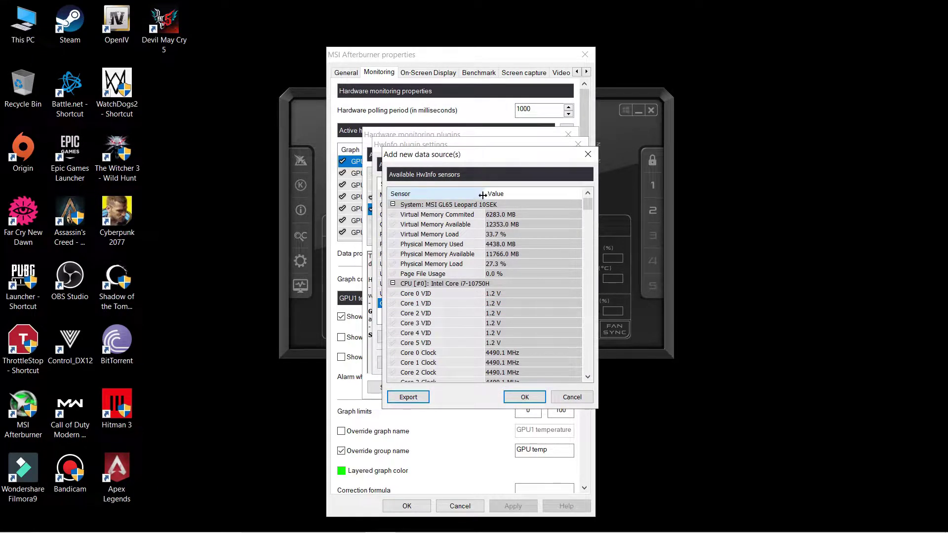
- Tick the Core 0 Clock sensor in Add new data source(s) and confirm with OK
scroll(479, 274, down, 7)
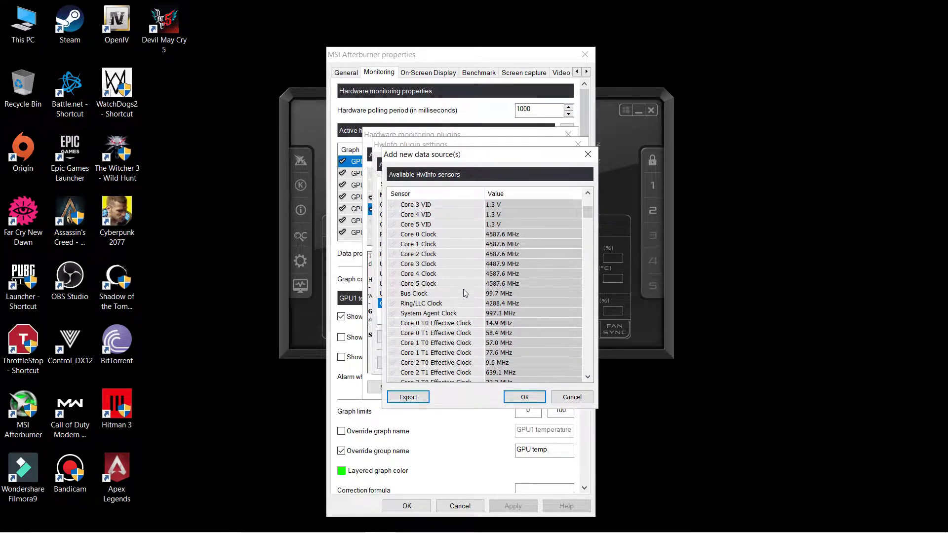
scroll(459, 296, down, 9)
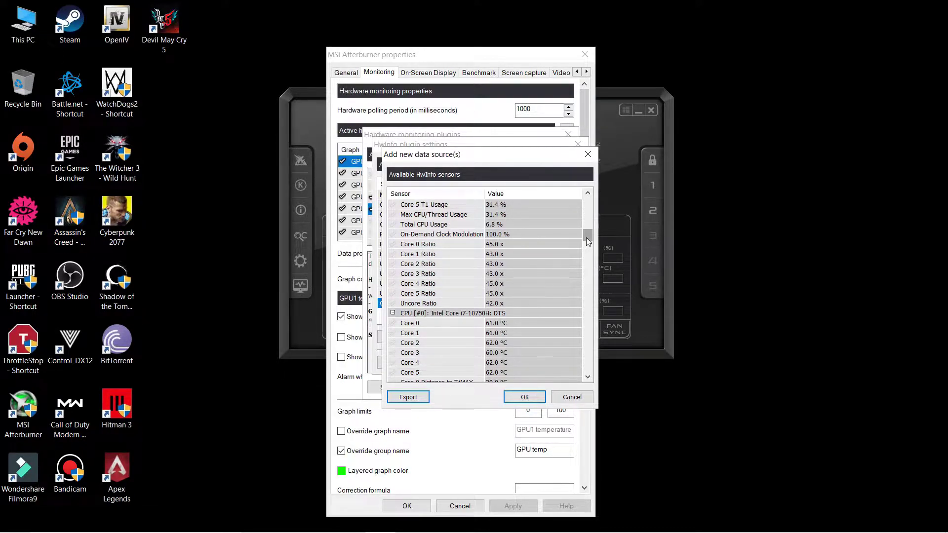
mouse_move(585, 238)
mouse_down()
mouse_move(582, 258)
mouse_move(586, 225)
mouse_up()
scroll(484, 280, up, 4)
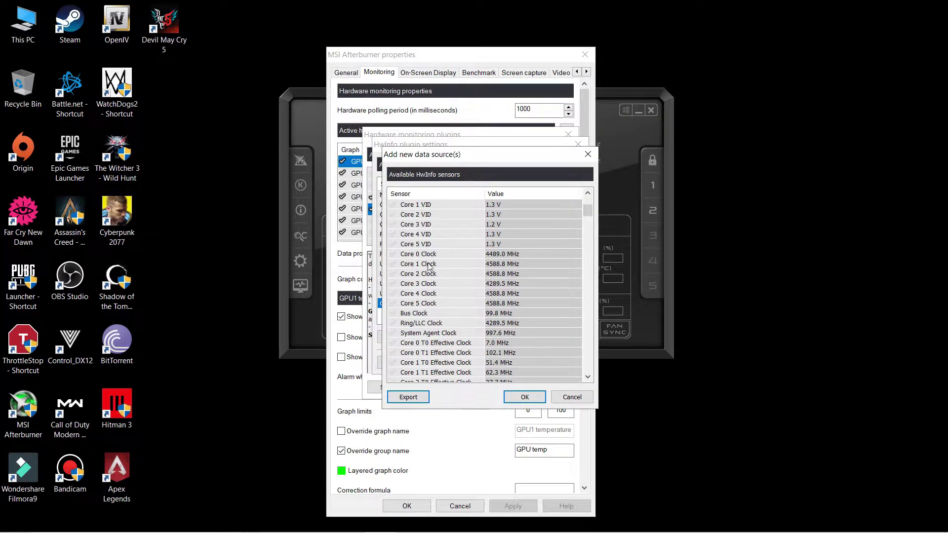
click(410, 257)
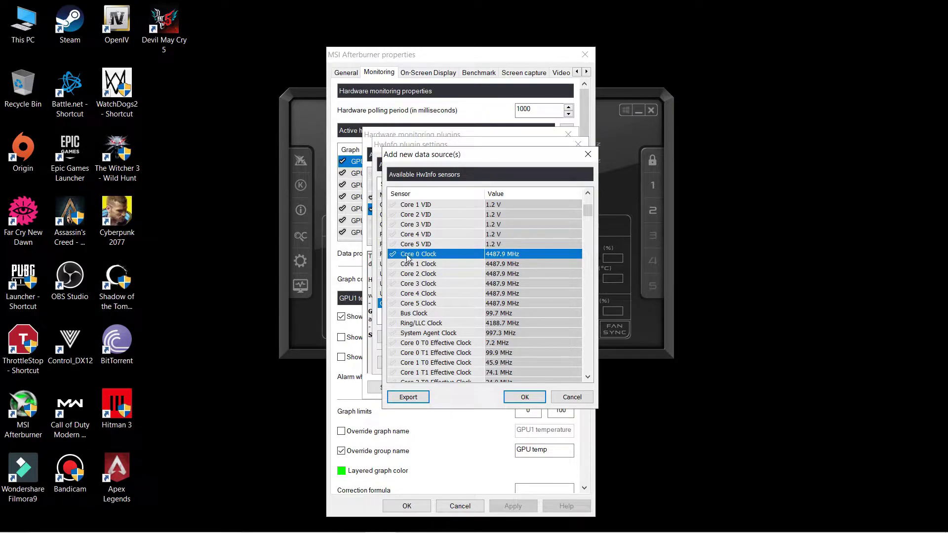
click(393, 255)
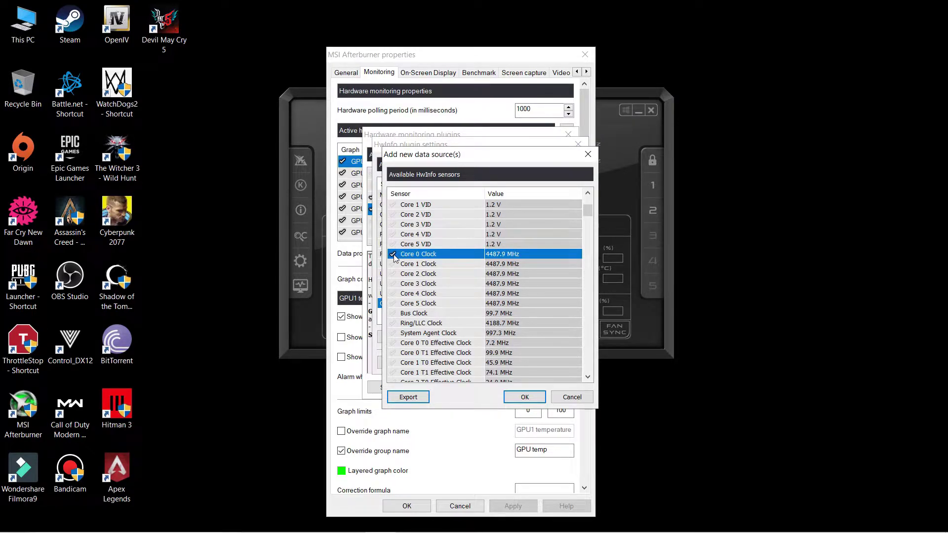
click(515, 396)
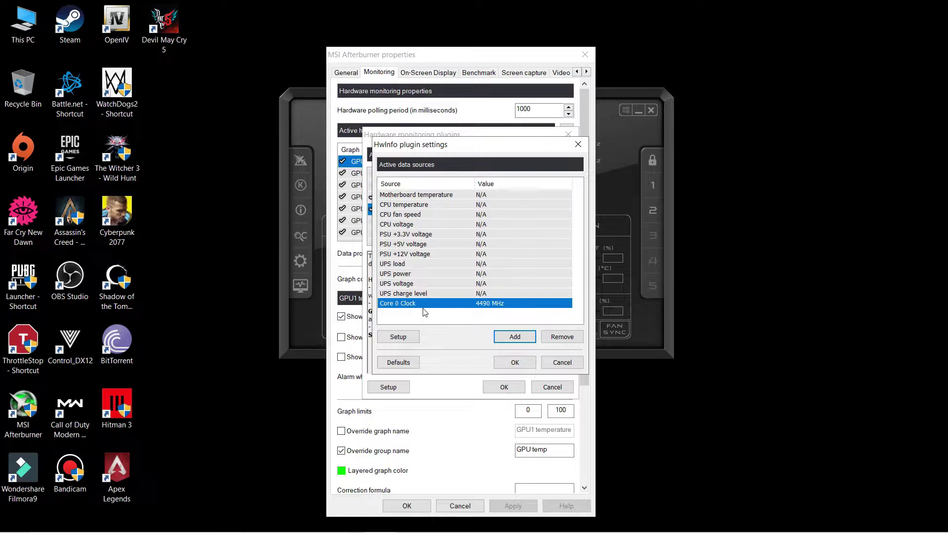
- Close the HwInfo settings and plugins list with OK, then open the Core 0 Clock graph's properties
click(514, 364)
click(504, 387)
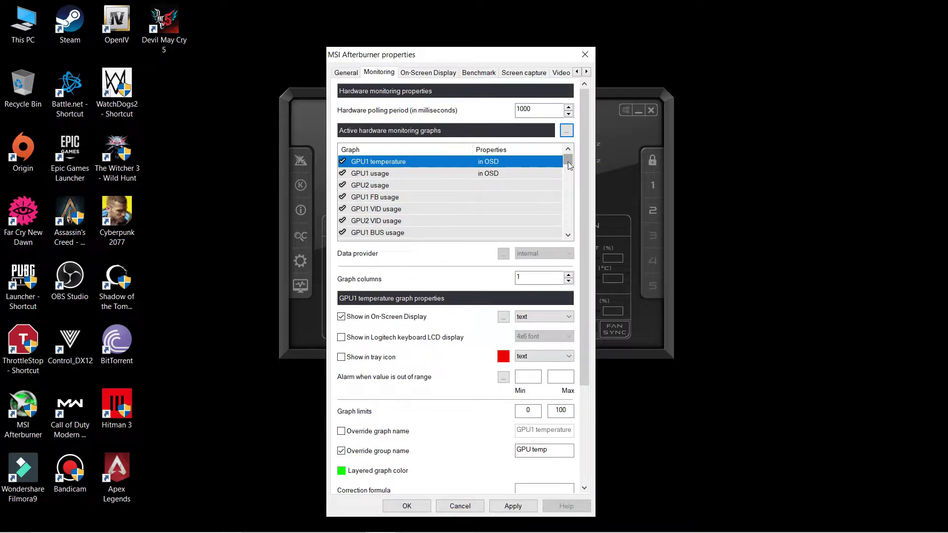
scroll(459, 200, down, 2)
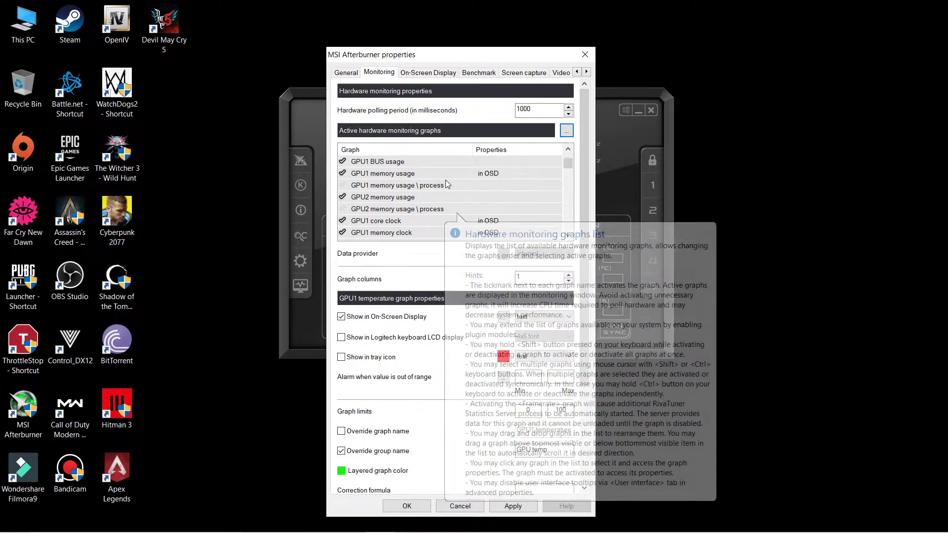
drag(568, 164, 567, 174)
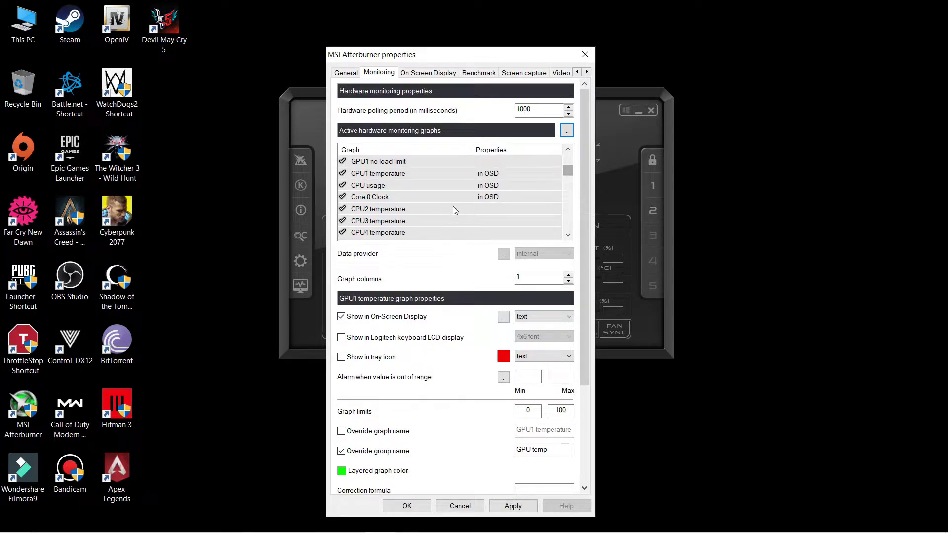
click(390, 197)
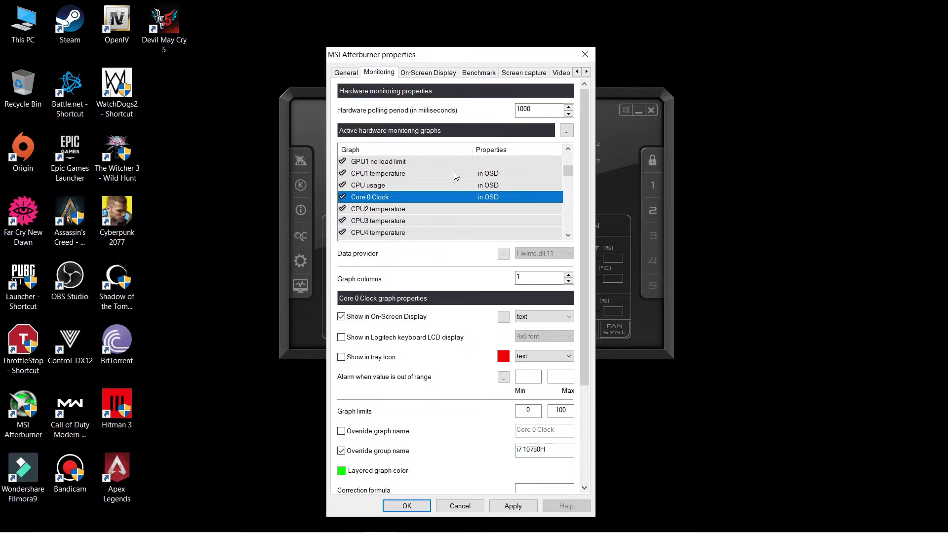
- Apply the monitoring changes, close properties with OK, and answer No to the warning
click(513, 506)
click(585, 54)
click(560, 266)
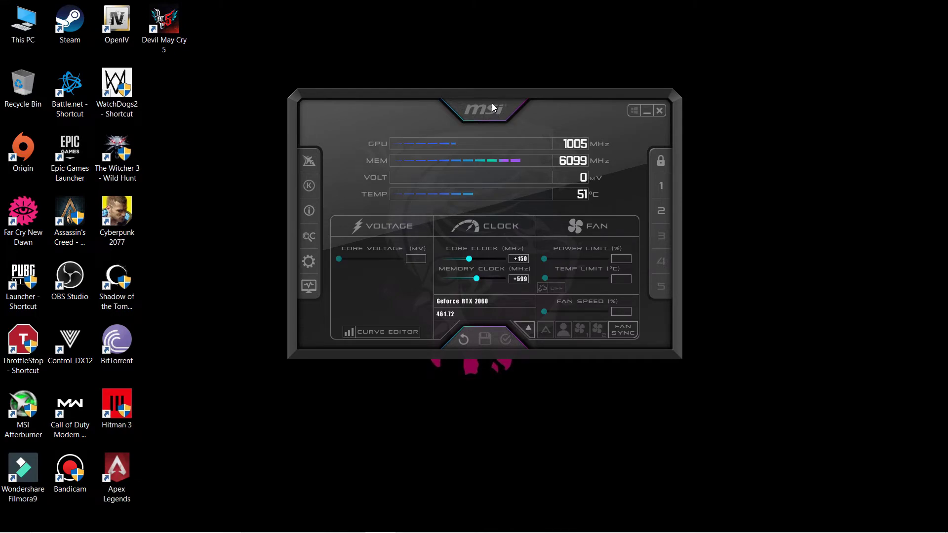
drag(493, 103, 495, 102)
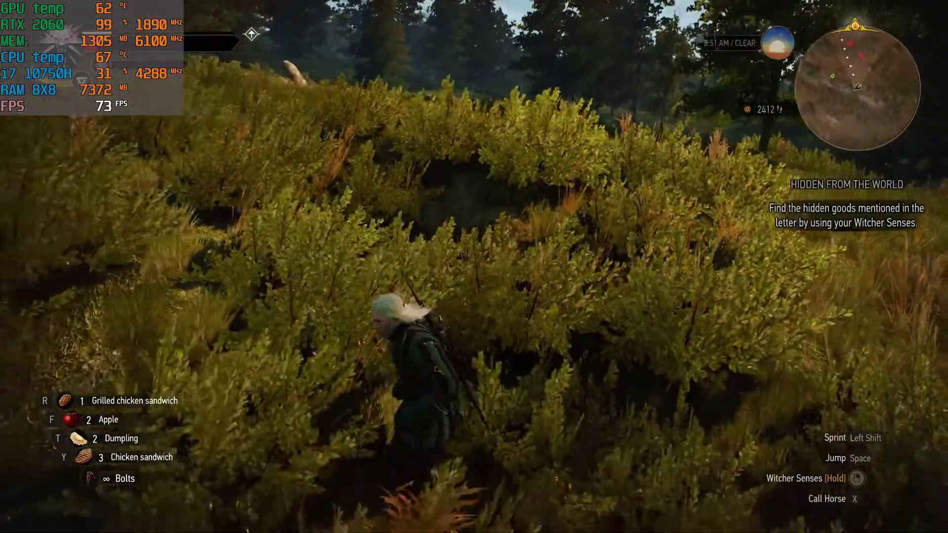
- Cycle the R quick slot from Grilled chicken sandwich to Baked apple
key(r)
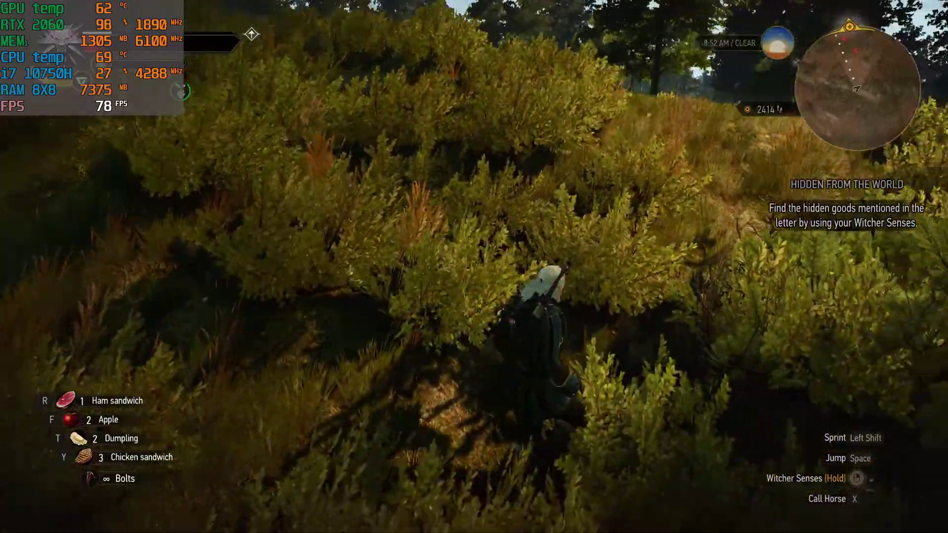
key(r)
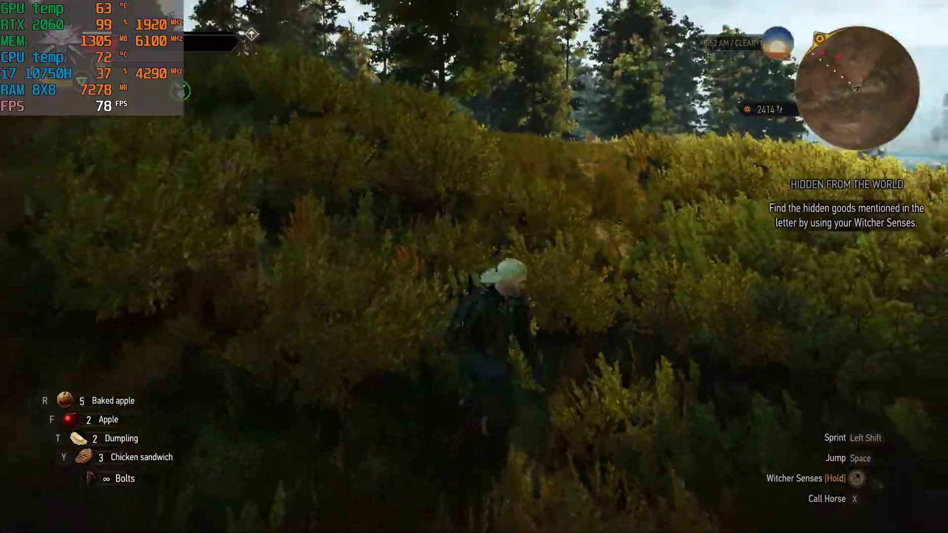